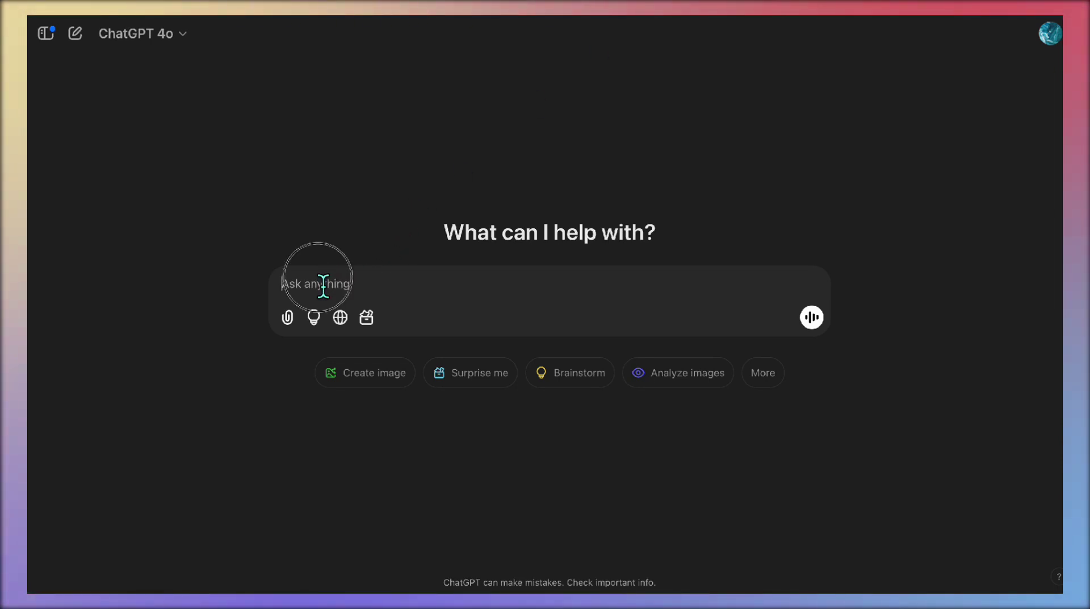
Step: Ask ChatGPT for kids' animation video ideas and scroll through the list
type("kids animaton viode ideas")
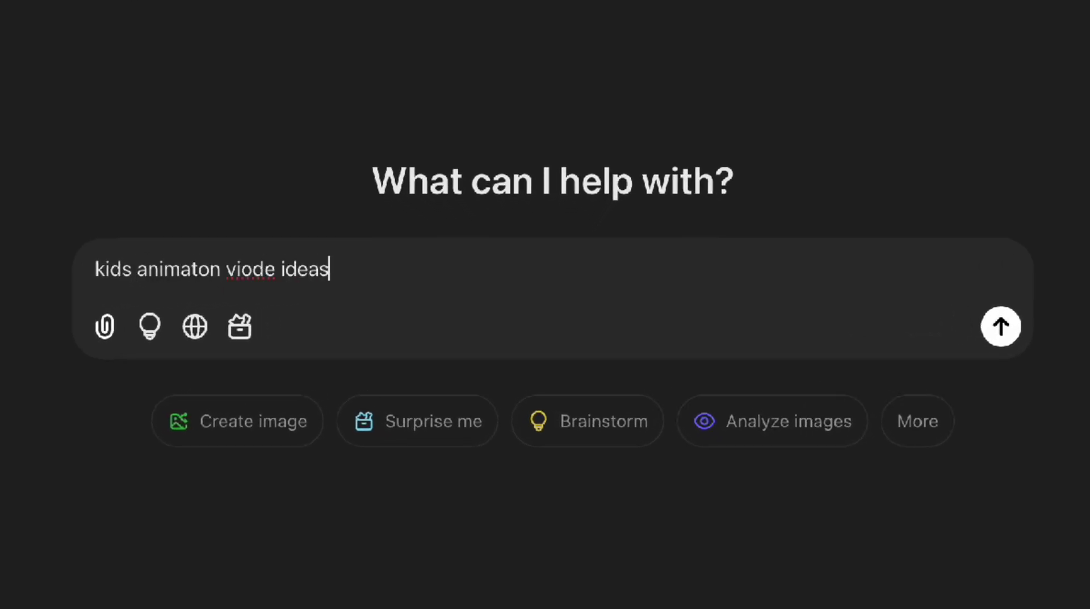
key("Return")
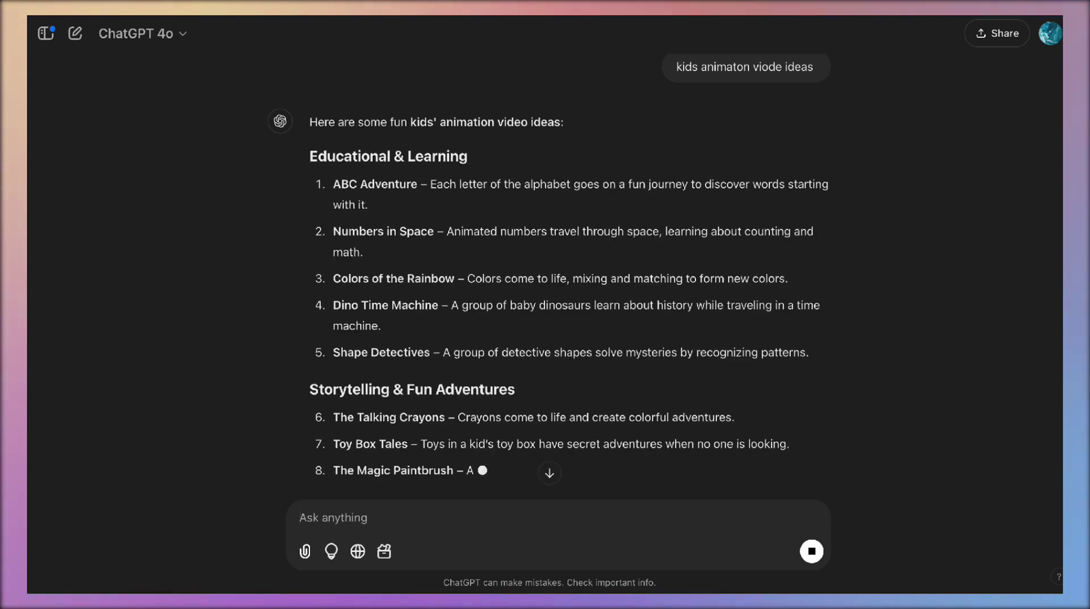
scroll(468, 340, "up", 5)
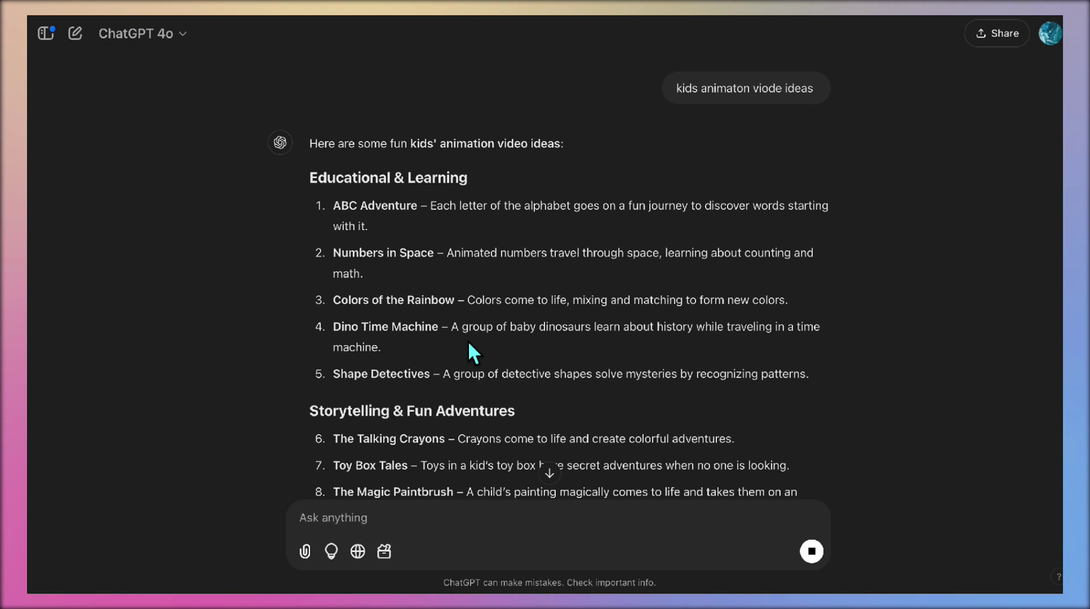
scroll(468, 339, "down", 5)
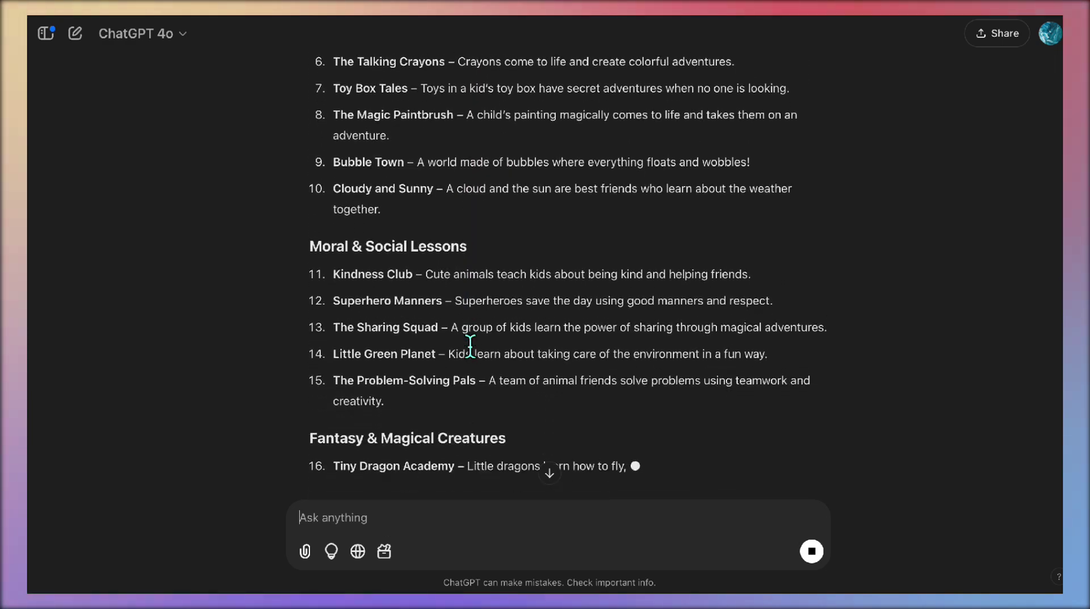
scroll(471, 345, "up", 1)
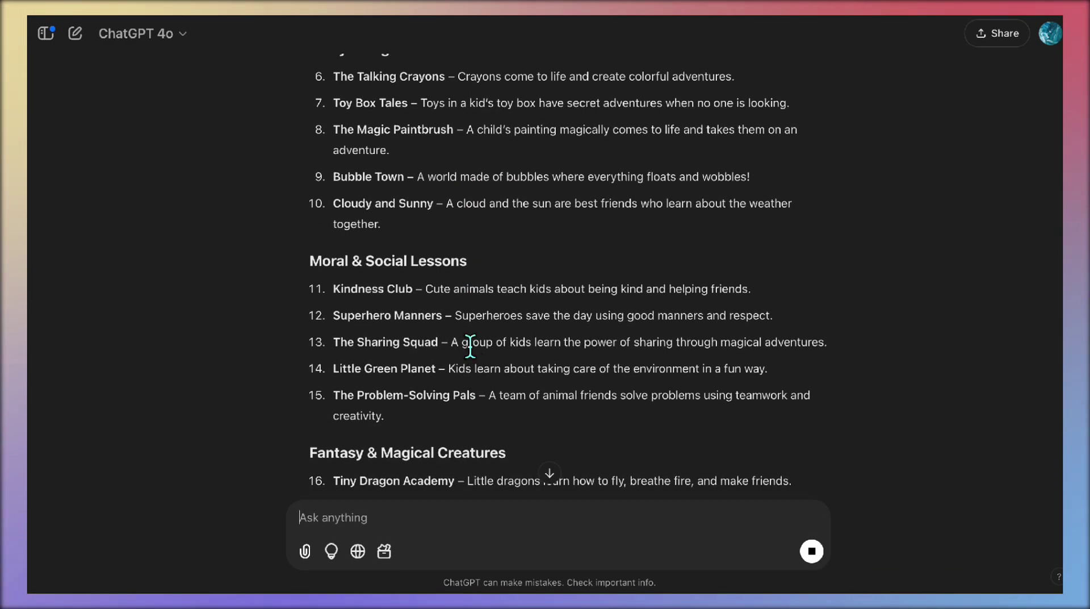
scroll(467, 343, "up", 1)
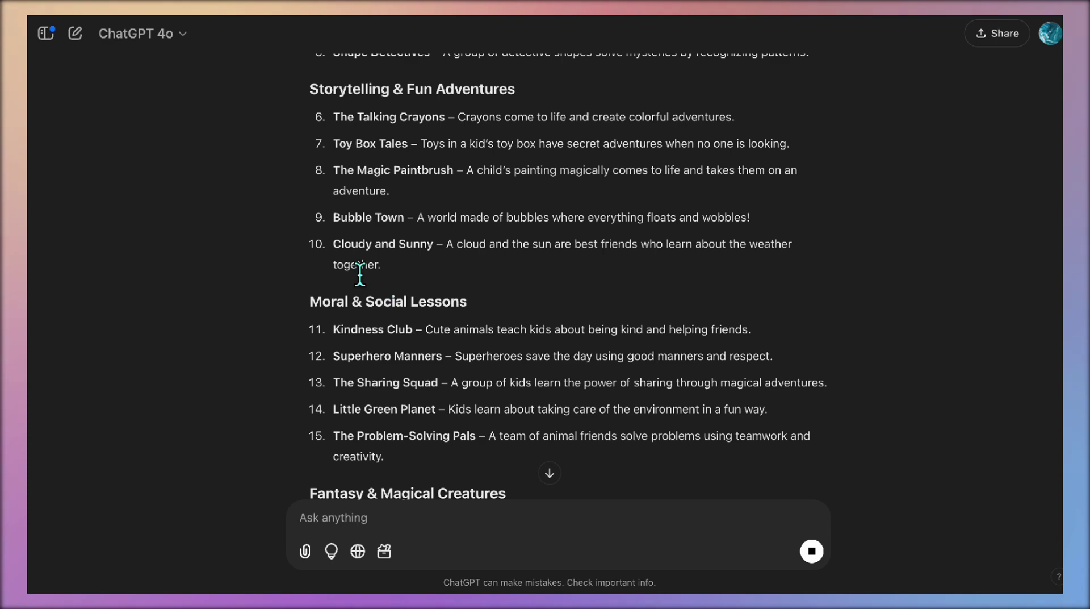
Step: Request lyrics and a script for the pasted Cloudy and Sunny idea (idea 10)
left_click_drag(313, 244, 426, 271)
key("super+c")
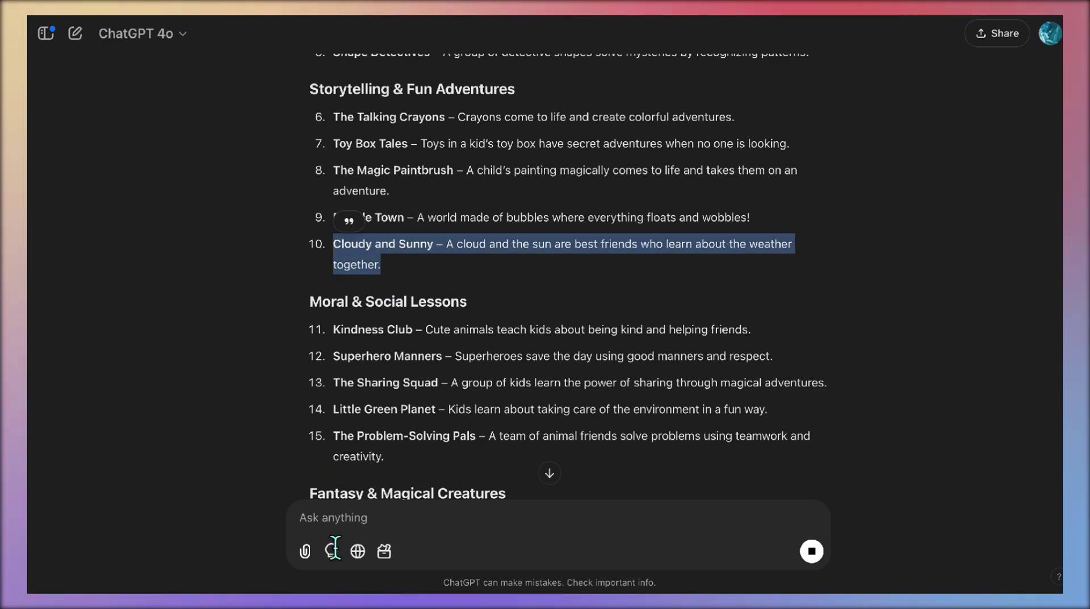
left_click(345, 531)
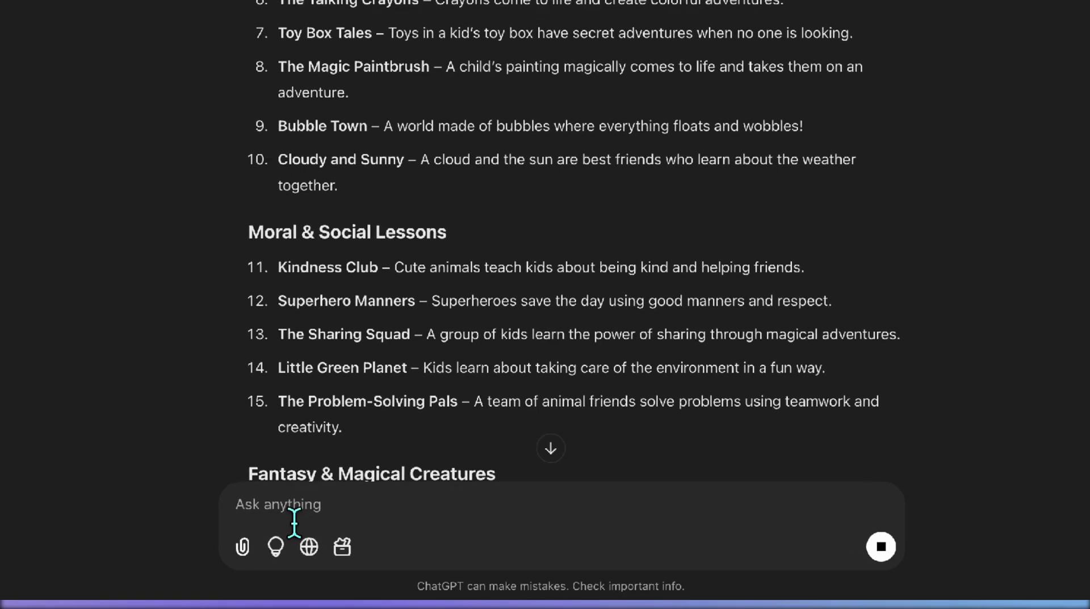
type("Ad")
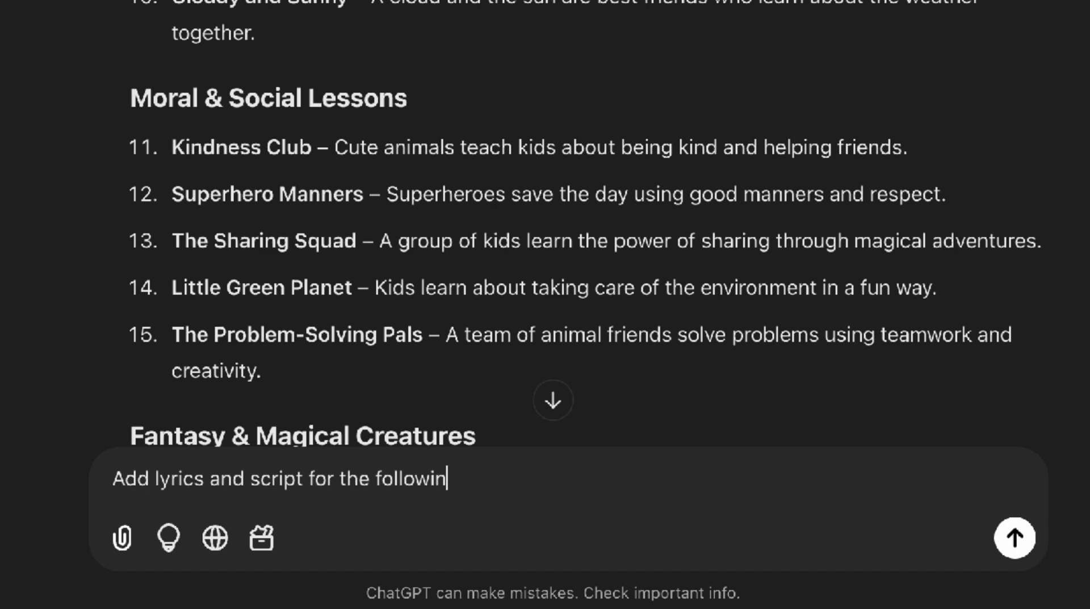
type(":")
key("shift+Return")
key("shift+Return")
key("super+v")
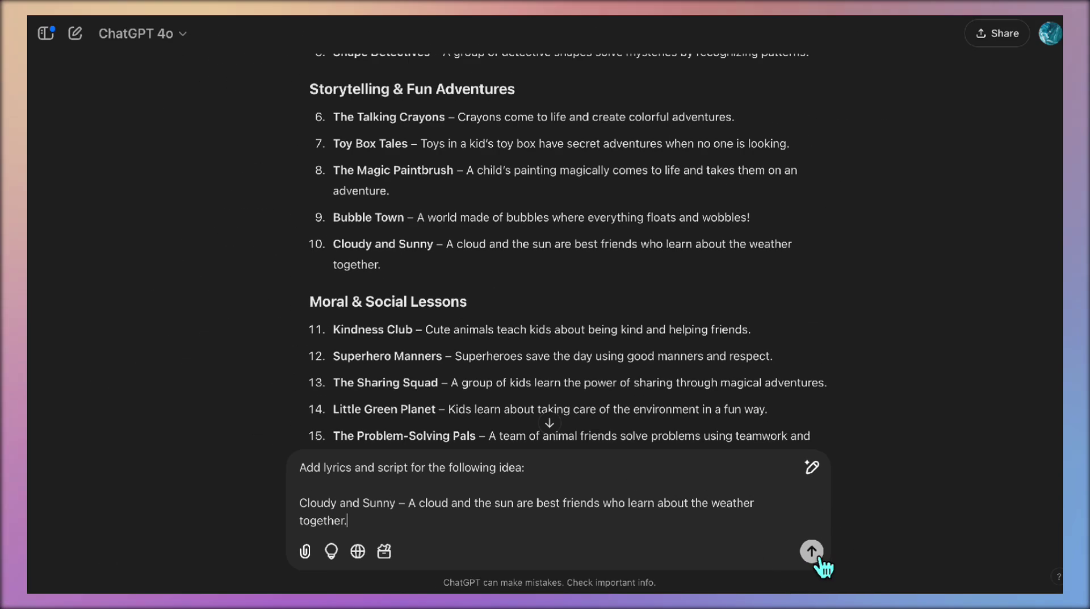
left_click(1015, 537)
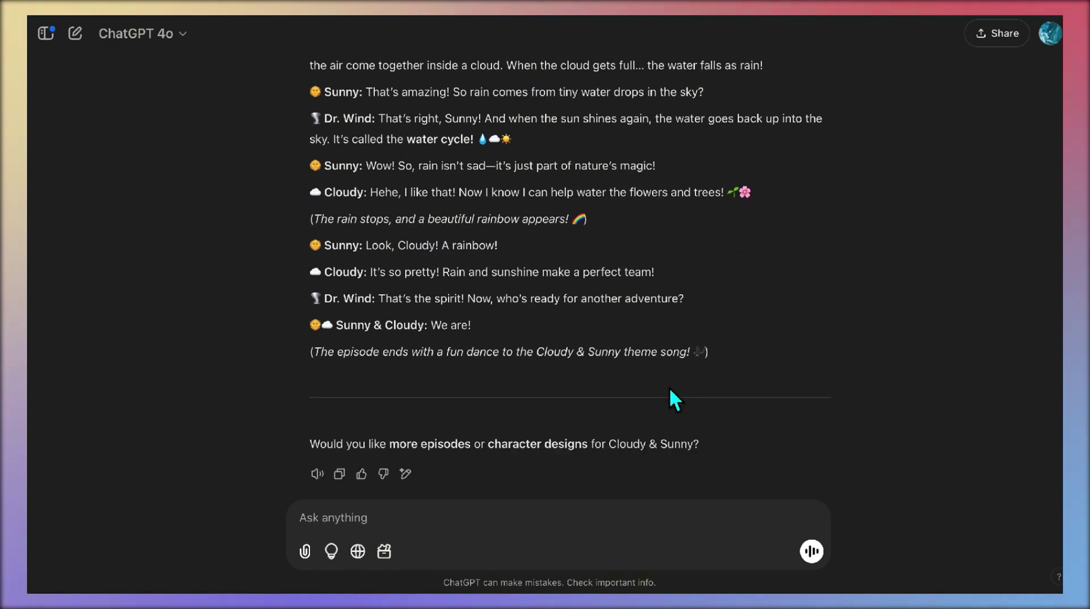
Step: Review the Cloudy & Sunny theme song and the Episode 1 'Where Does Rain Come From?' script
scroll(670, 390, "up", 15)
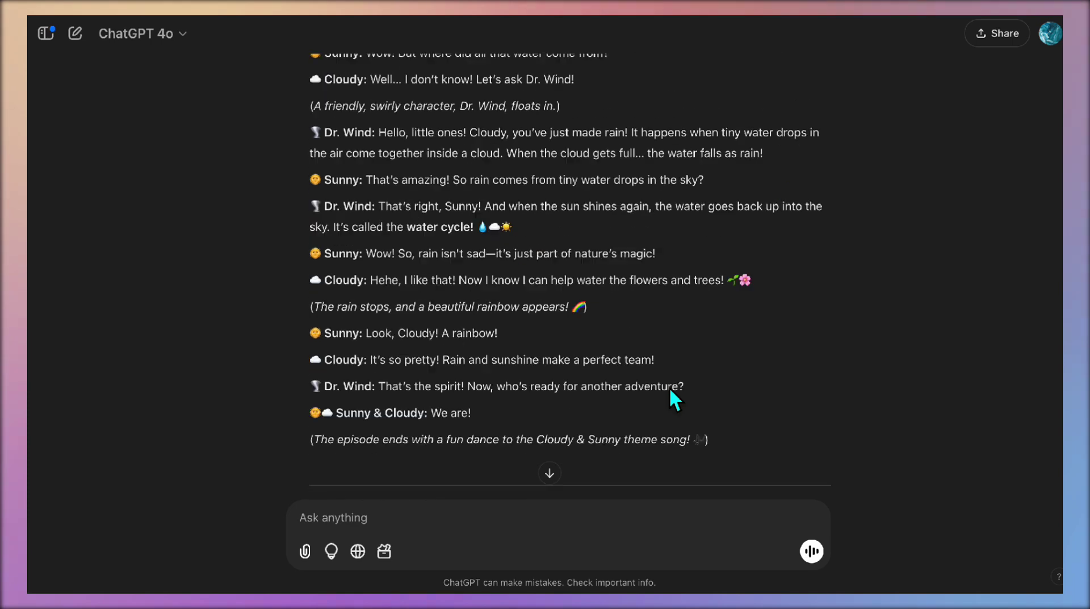
scroll(671, 390, "up", 8)
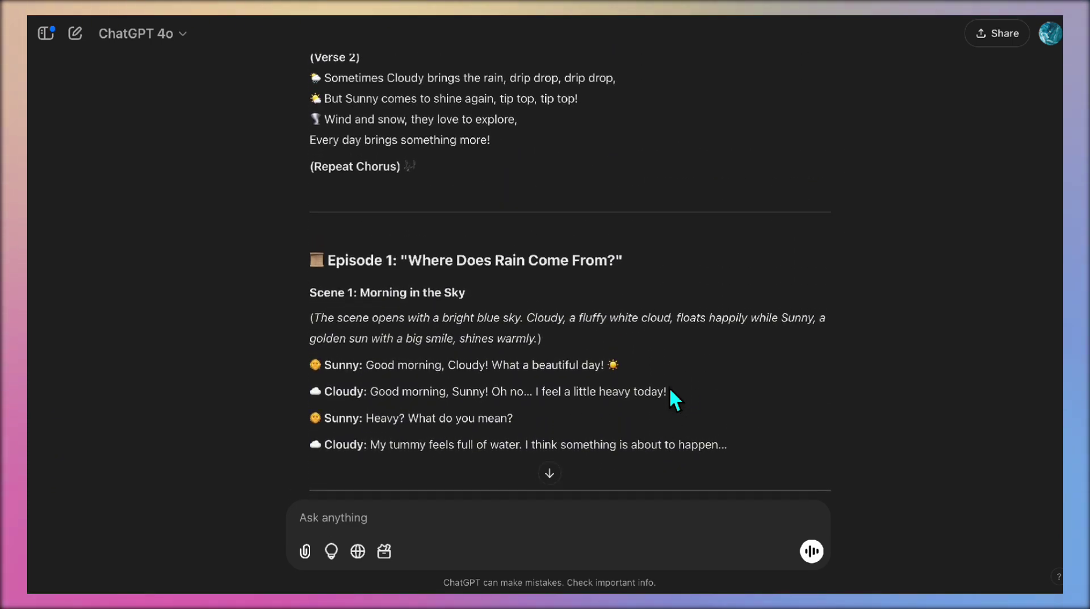
scroll(670, 389, "up", 5)
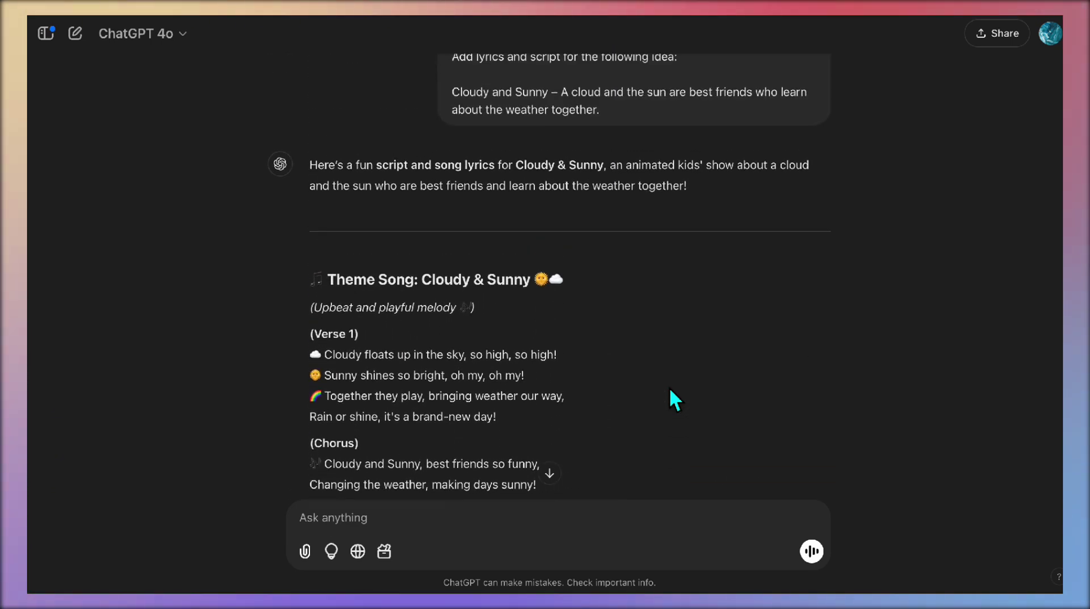
scroll(670, 390, "down", 10)
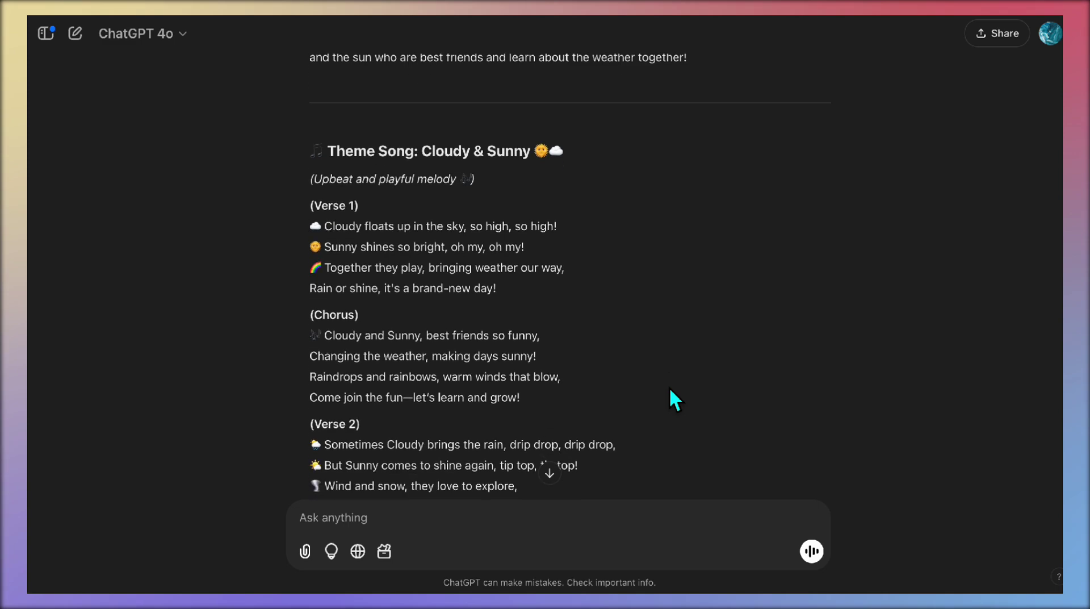
scroll(671, 390, "down", 6)
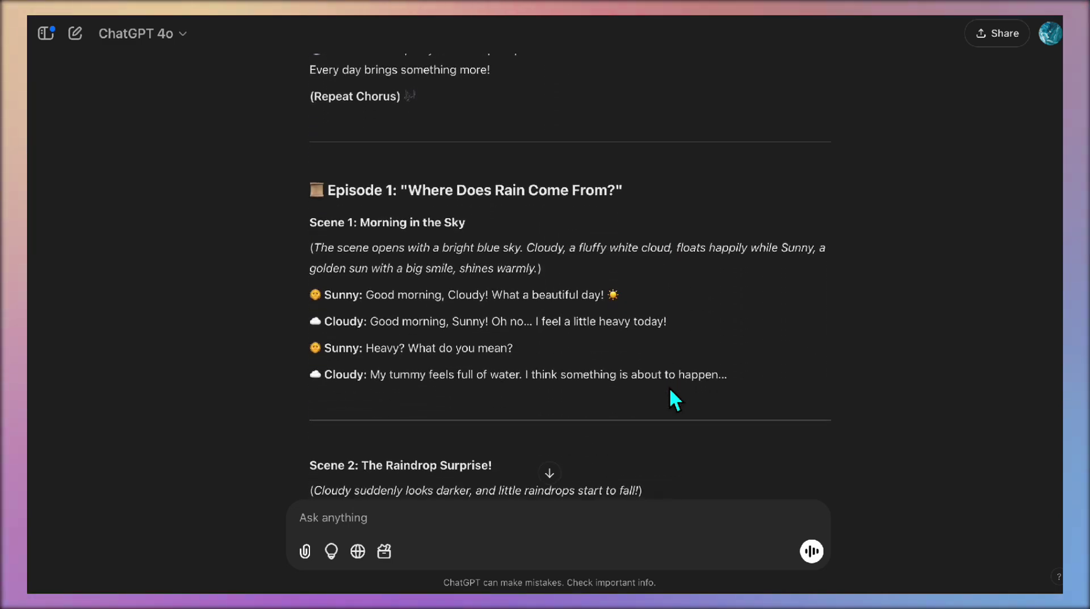
scroll(670, 389, "down", 7)
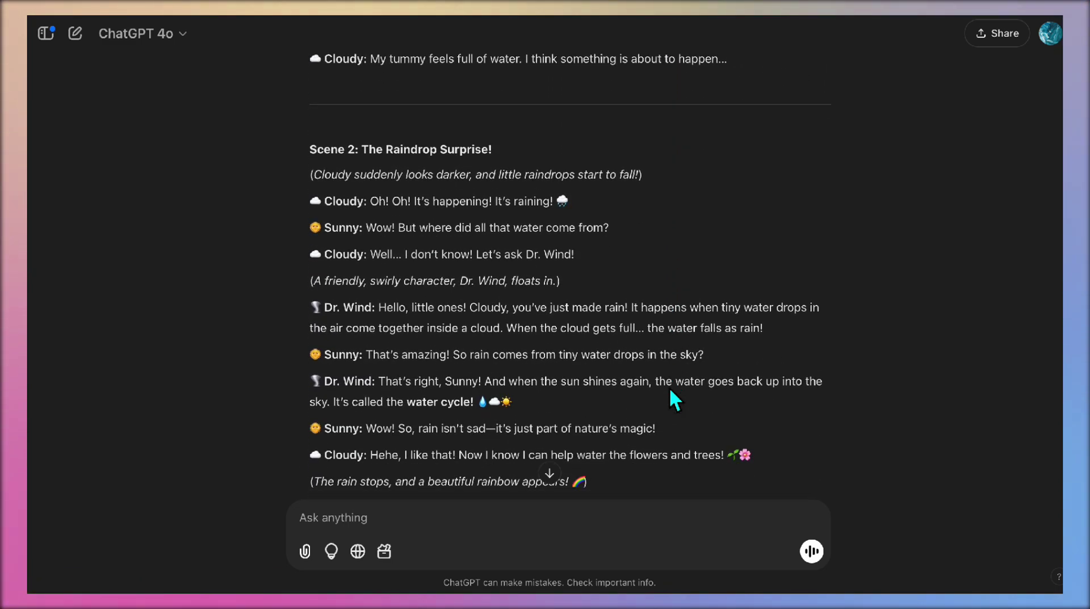
scroll(669, 387, "down", 1)
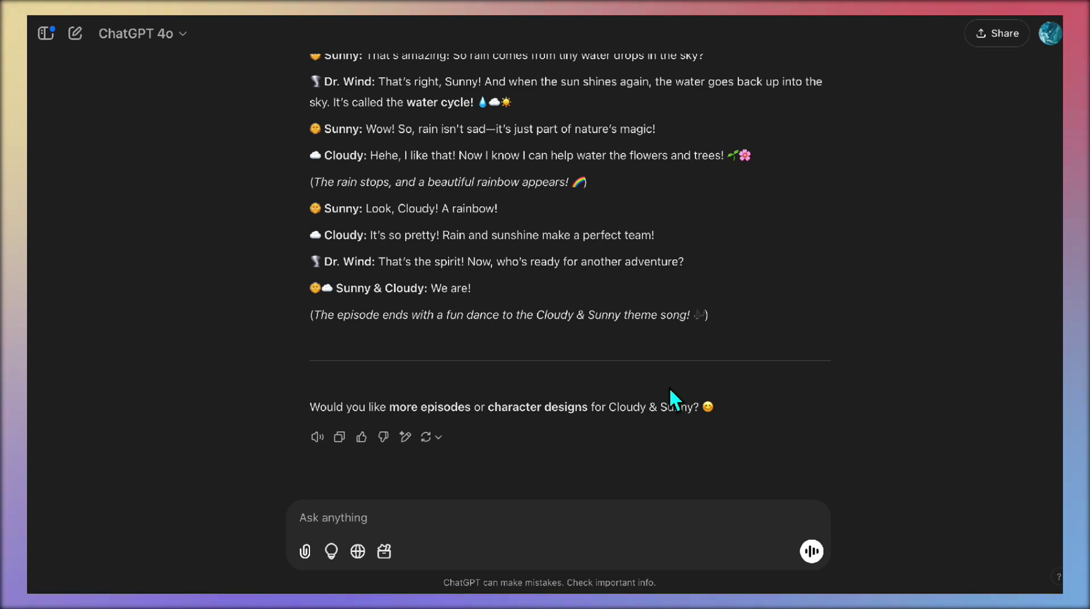
Step: Request a video-generator prompt for each scene restating the full setting, fixing the 'prmpt' typo
type("write")
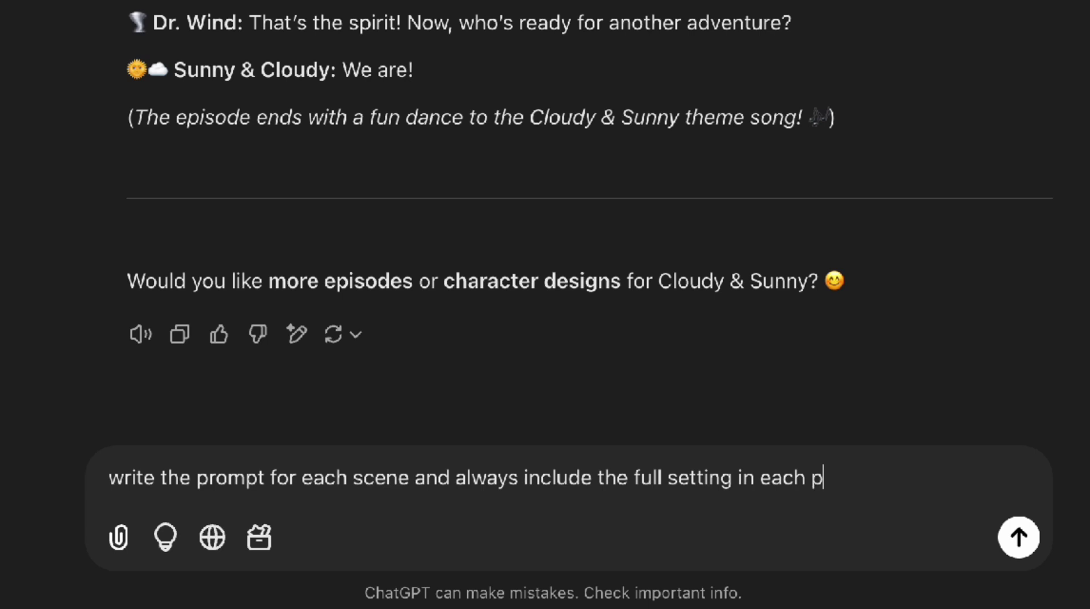
type("the video generator can forget about them")
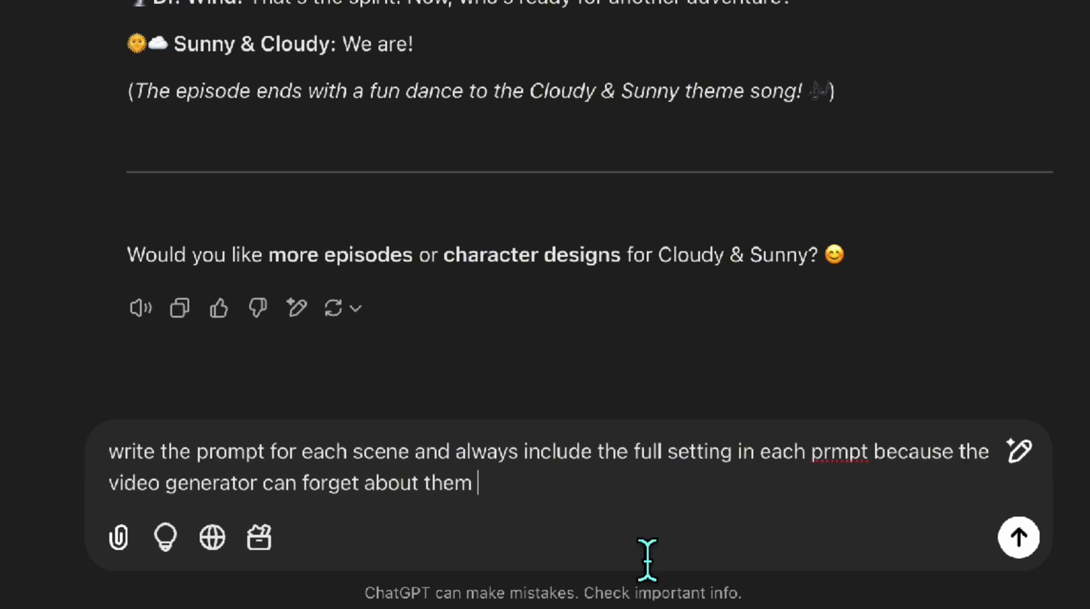
left_click(832, 452)
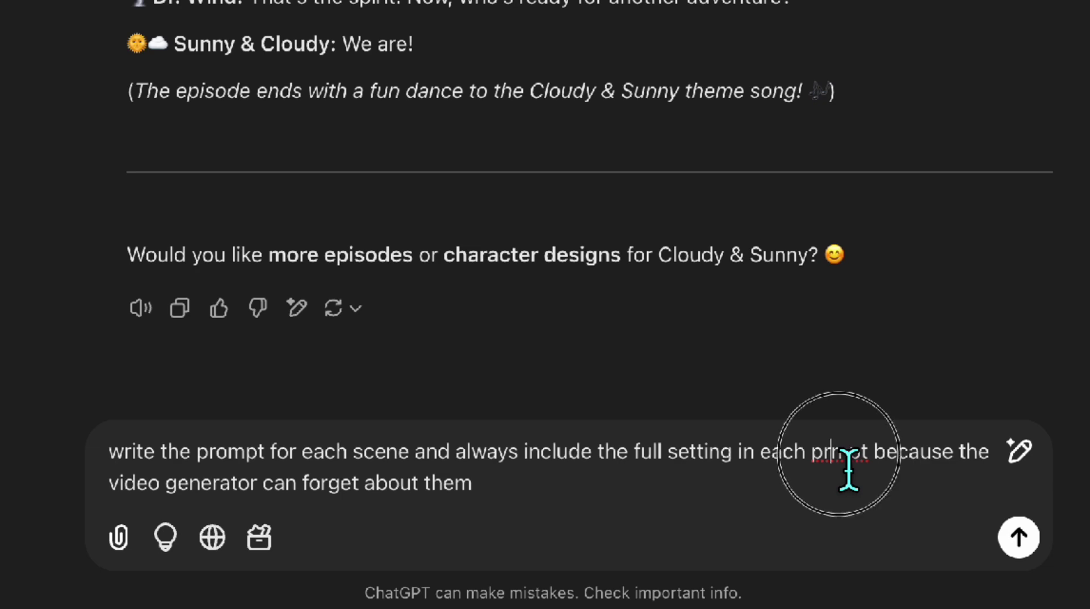
type("o")
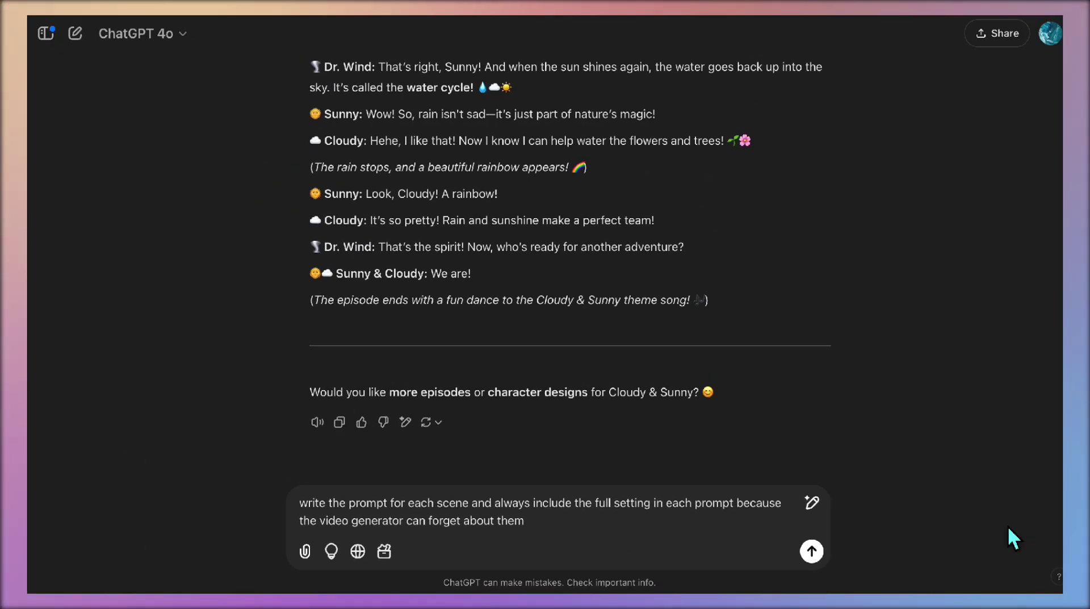
left_click(812, 552)
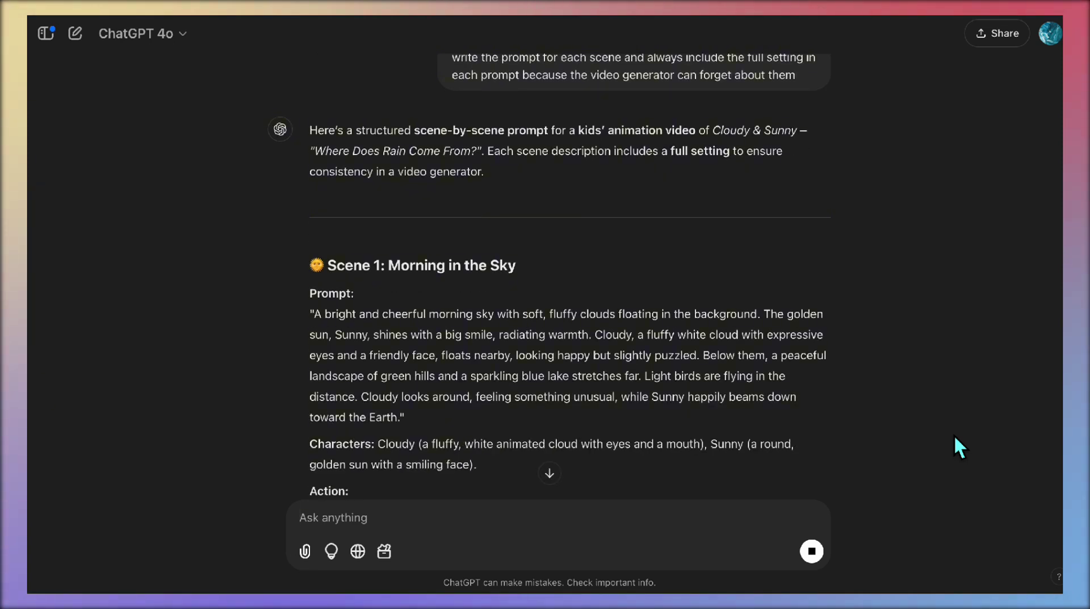
Step: Review the Scene 1 'Morning in the Sky' and Scene 2 video prompts as they stream
scroll(630, 400, "up", 3)
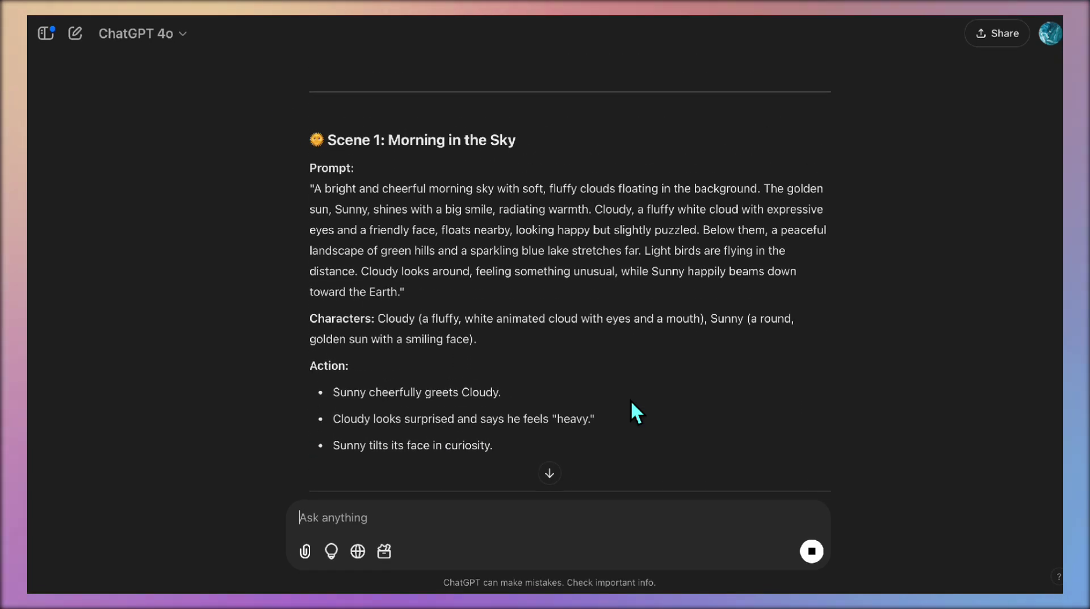
scroll(630, 399, "up", 5)
scroll(633, 405, "down", 3)
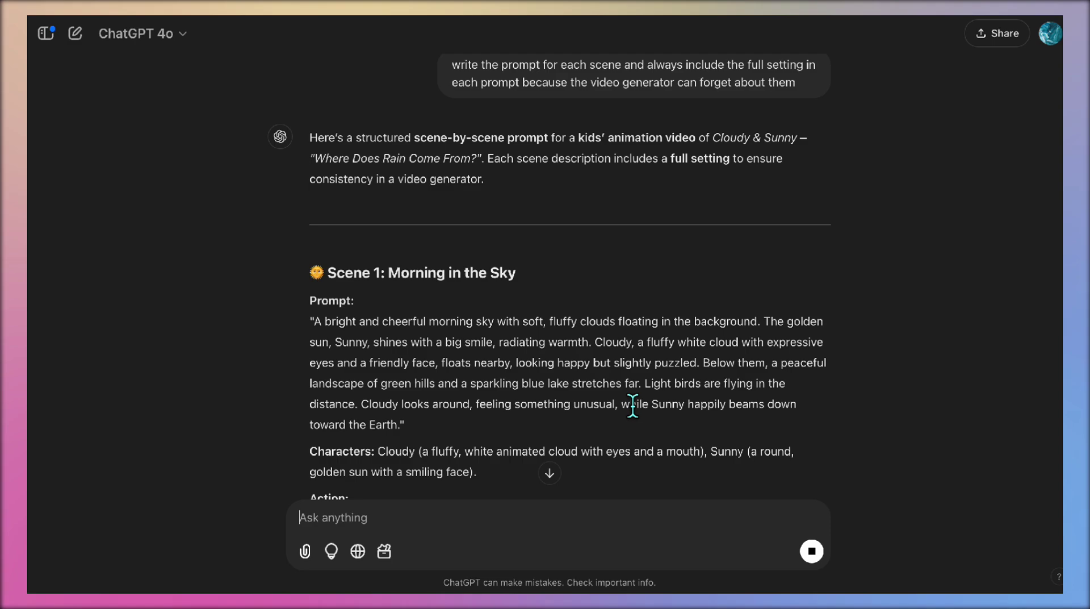
scroll(633, 404, "down", 4)
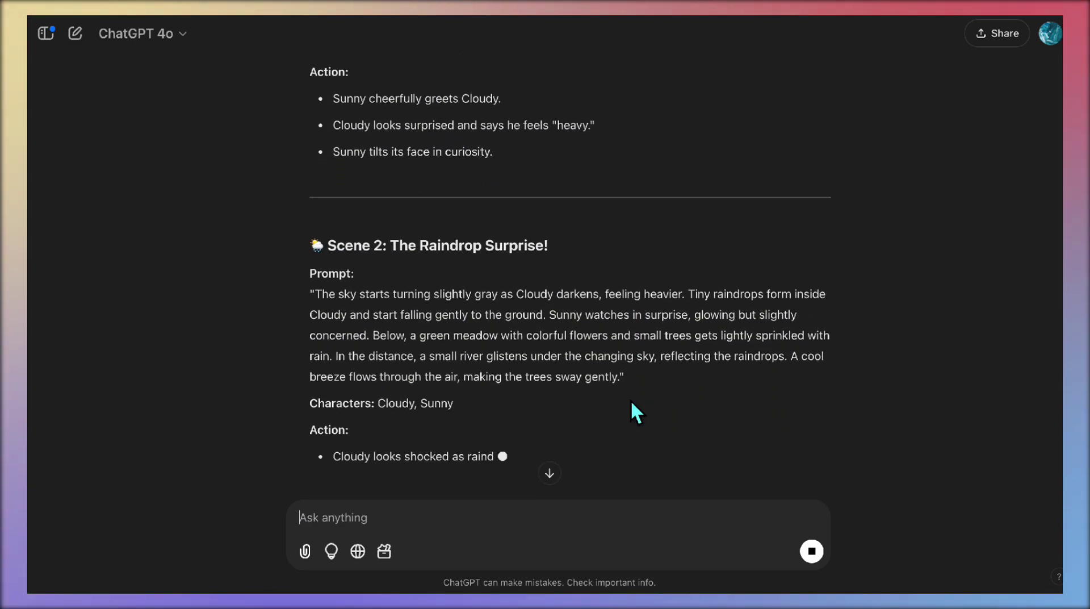
scroll(631, 401, "up", 5)
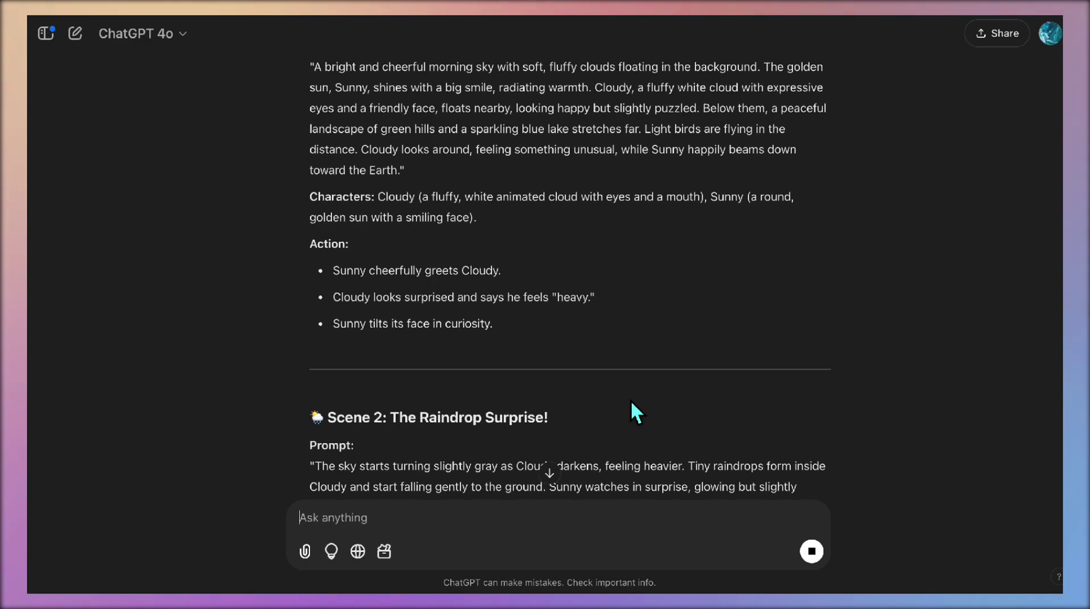
scroll(631, 401, "up", 2)
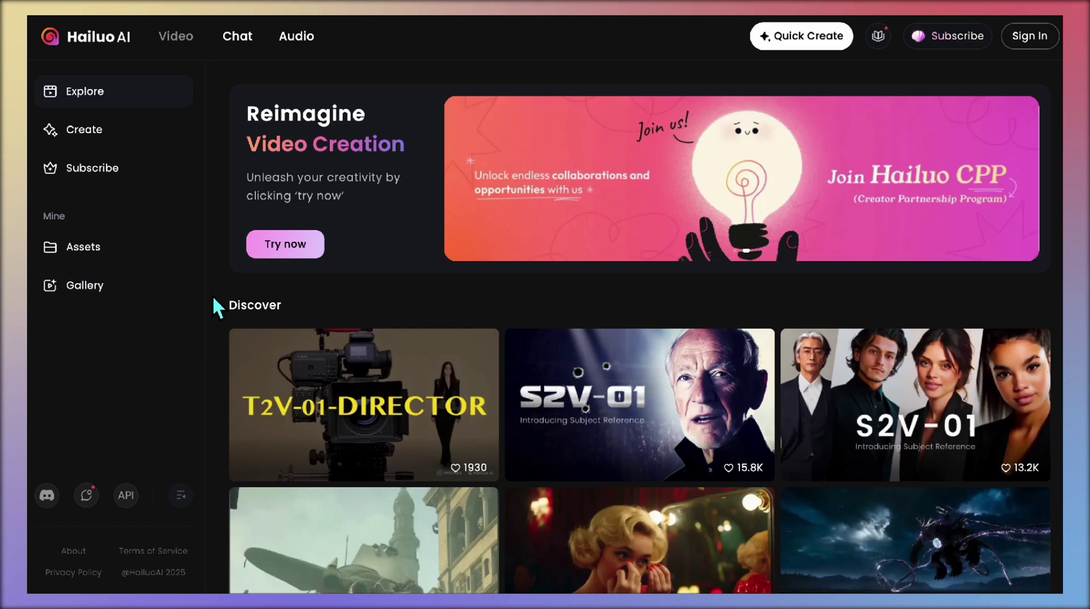
Step: Browse the sample videos in Hailuo AI's Explore showcase
scroll(216, 307, "down", 5)
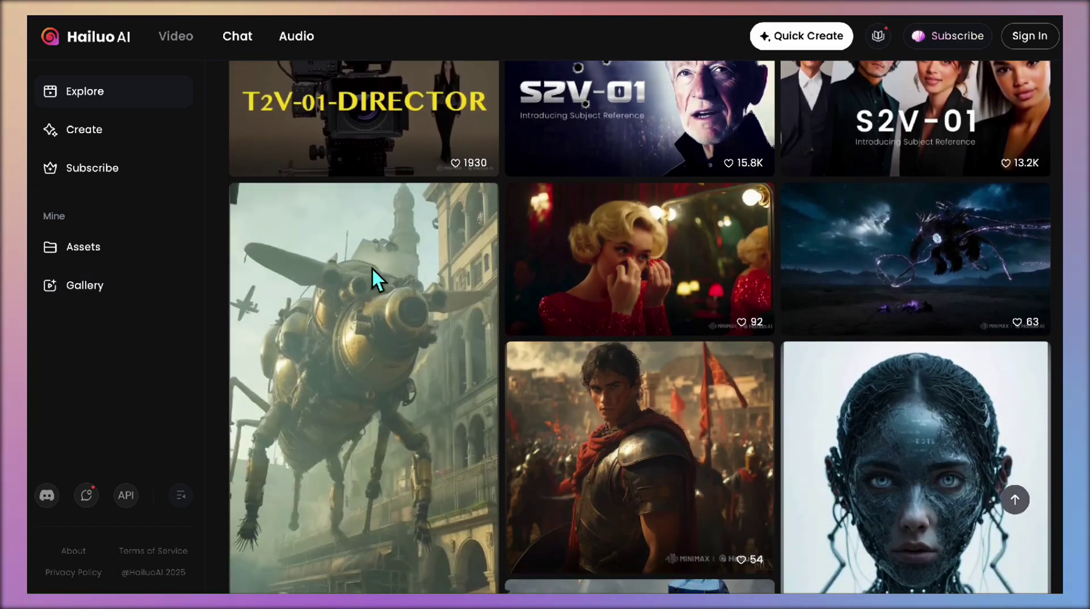
mouse_move(853, 250)
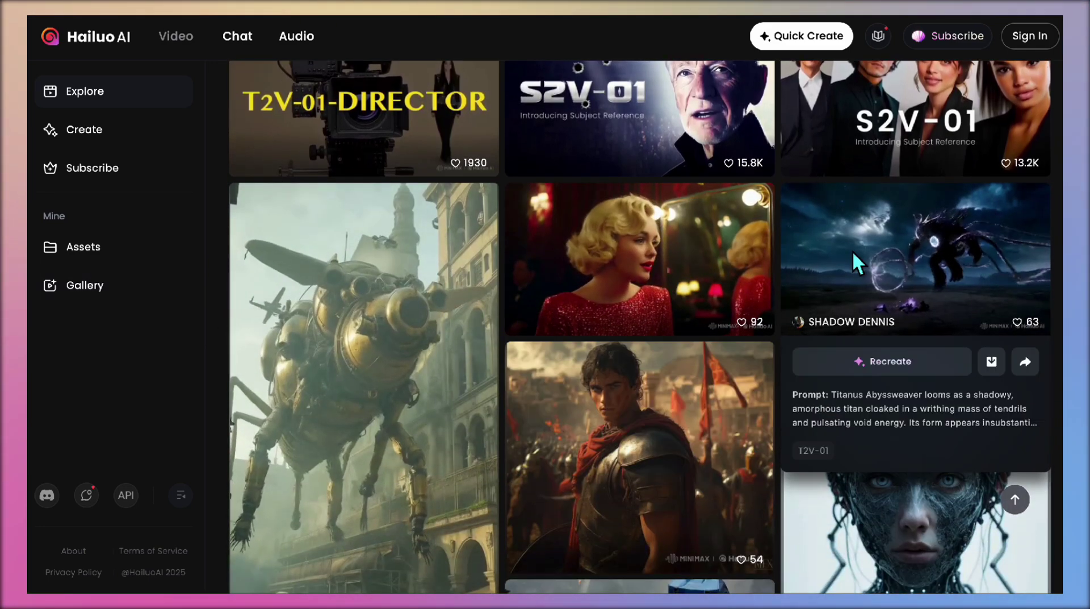
scroll(853, 250, "down", 4)
mouse_move(723, 219)
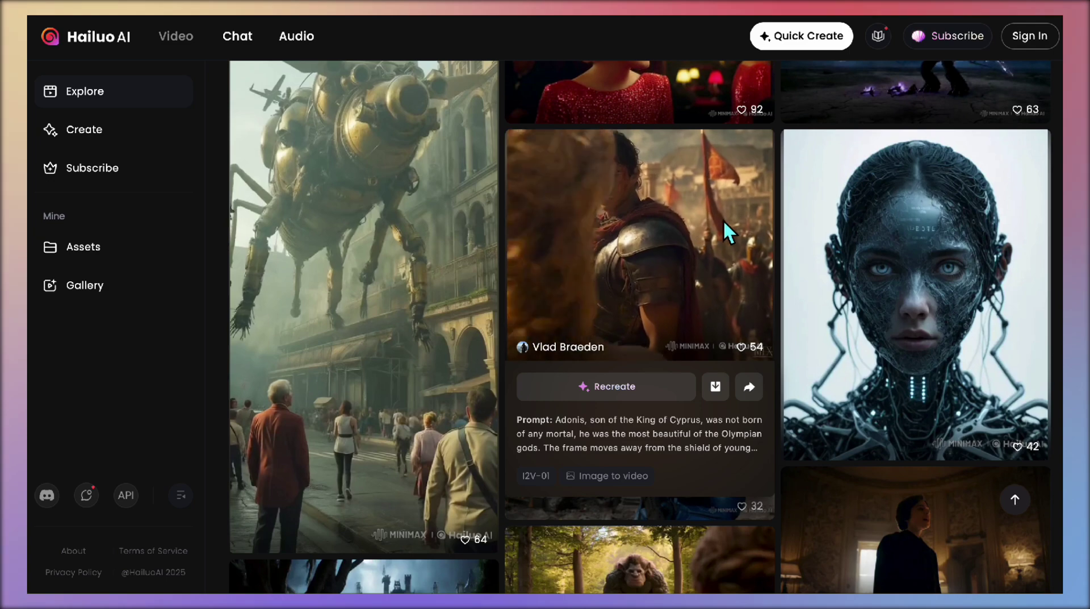
scroll(848, 237, "down", 4)
mouse_move(705, 196)
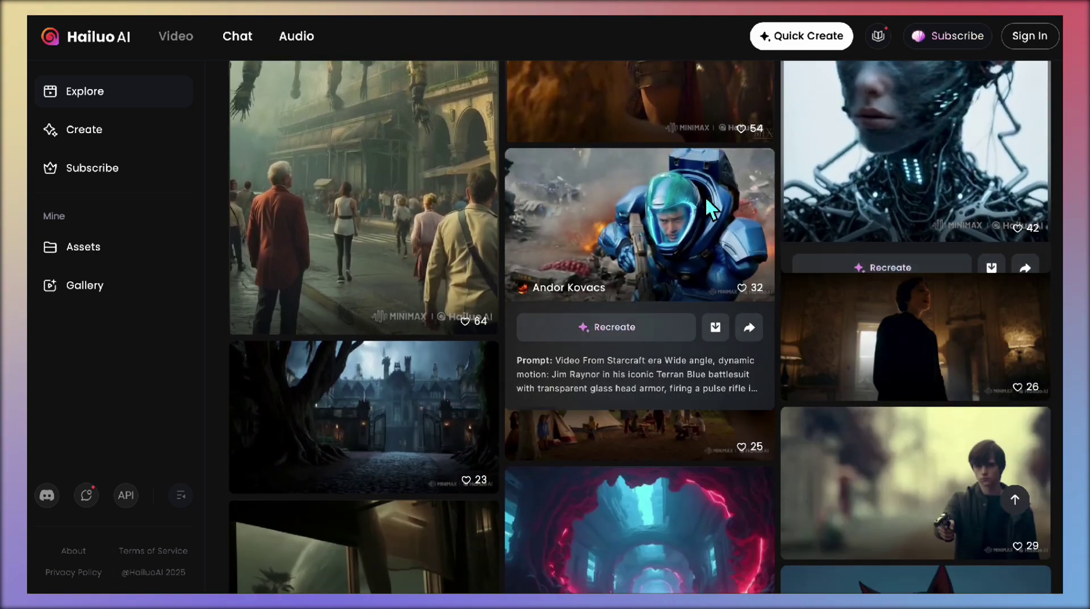
Step: Select the Scene 2 'Raindrop Surprise' prompt and its action list in ChatGPT
mouse_move(409, 411)
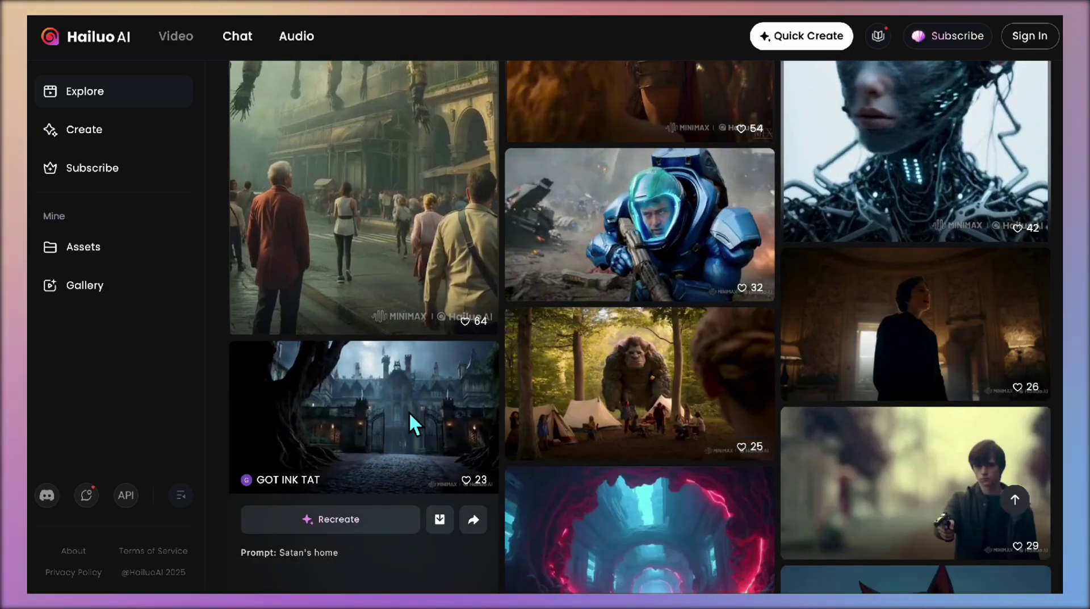
mouse_move(659, 522)
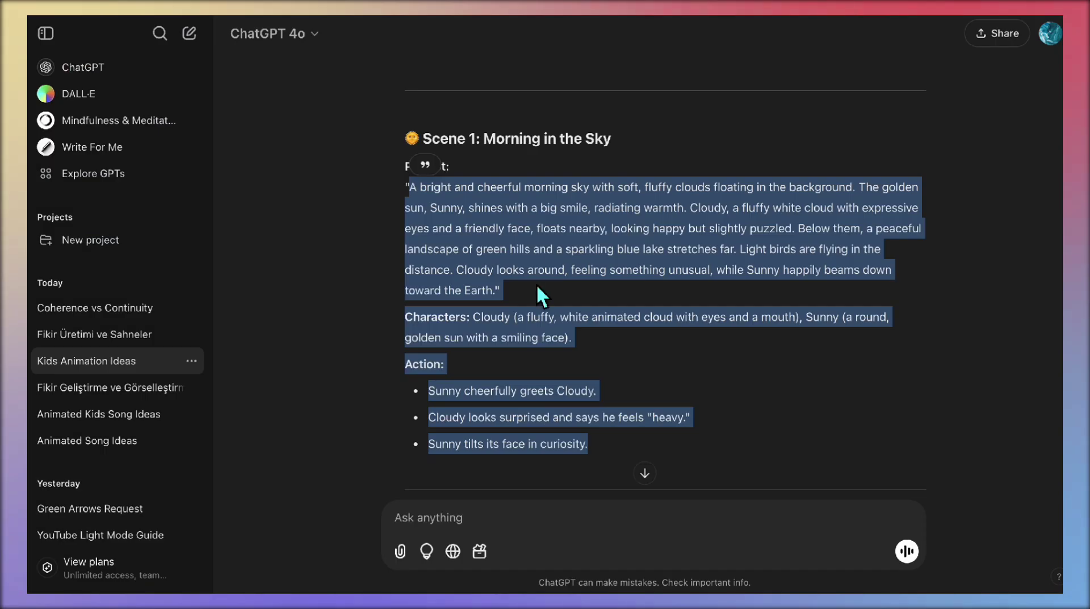
scroll(540, 292, "down", 5)
left_click_drag(625, 386, 418, 149)
key("super+c")
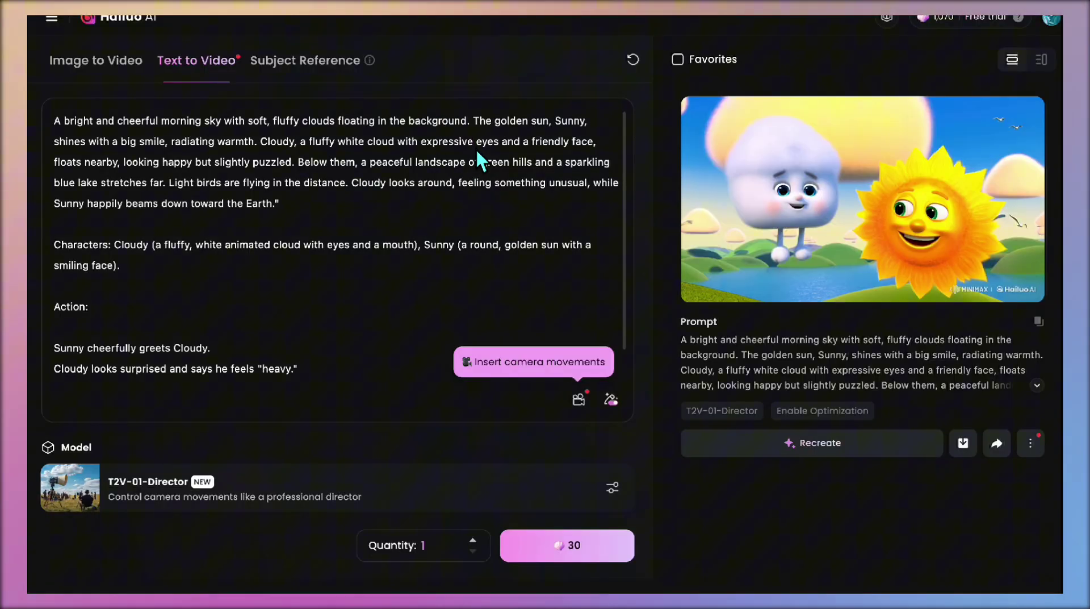
Step: Paste the Scene 2 prompt into Hailuo's Text to Video box and generate a clip
right_click(477, 148)
left_click(514, 277)
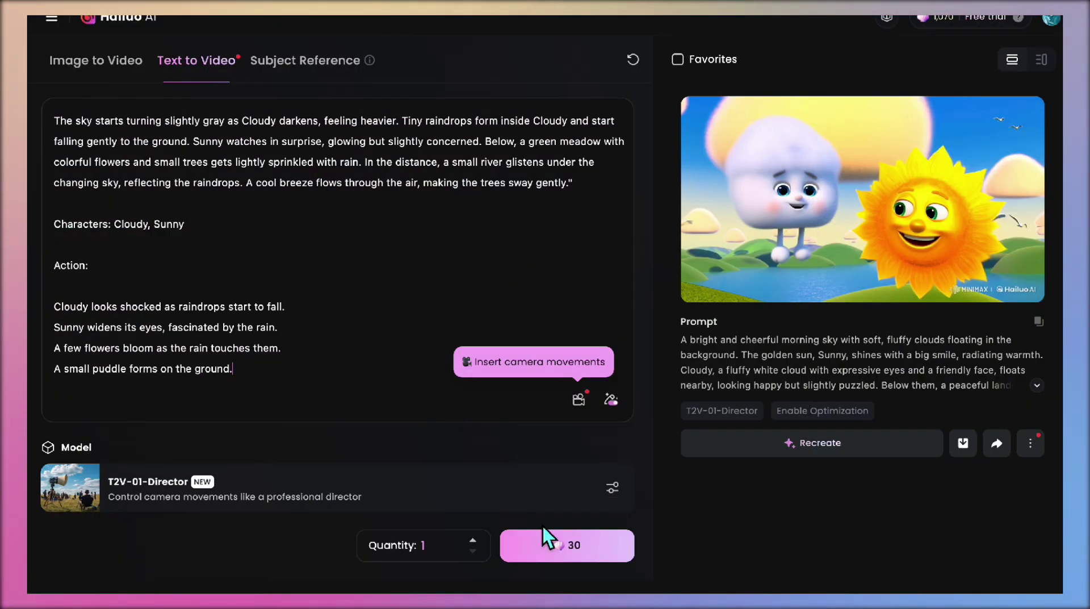
left_click(546, 542)
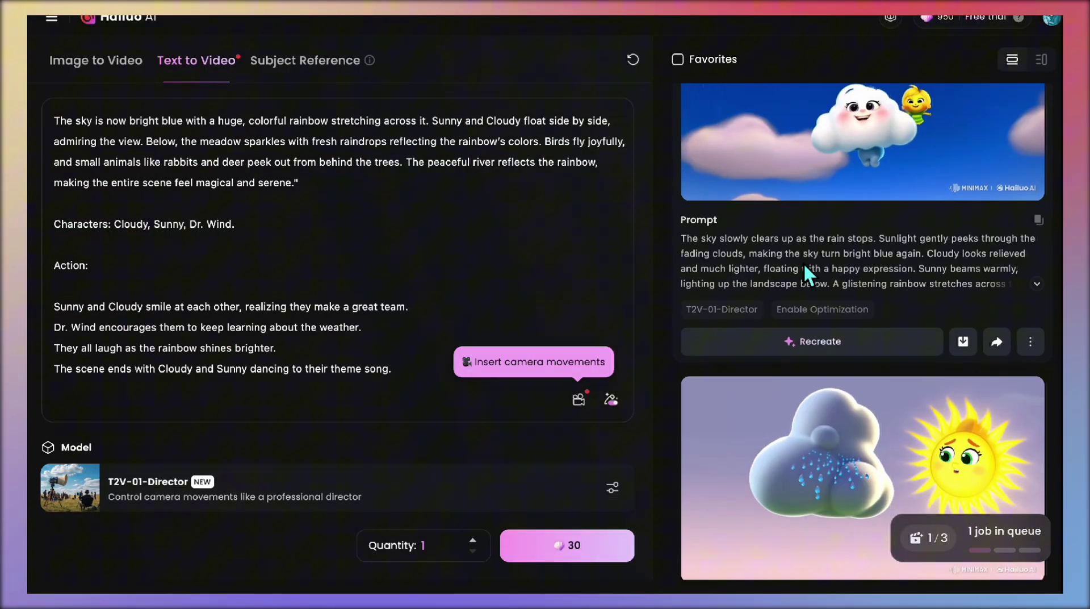
Step: Download the finished Scene 2 video clip as an MP4
scroll(803, 262, "down", 10)
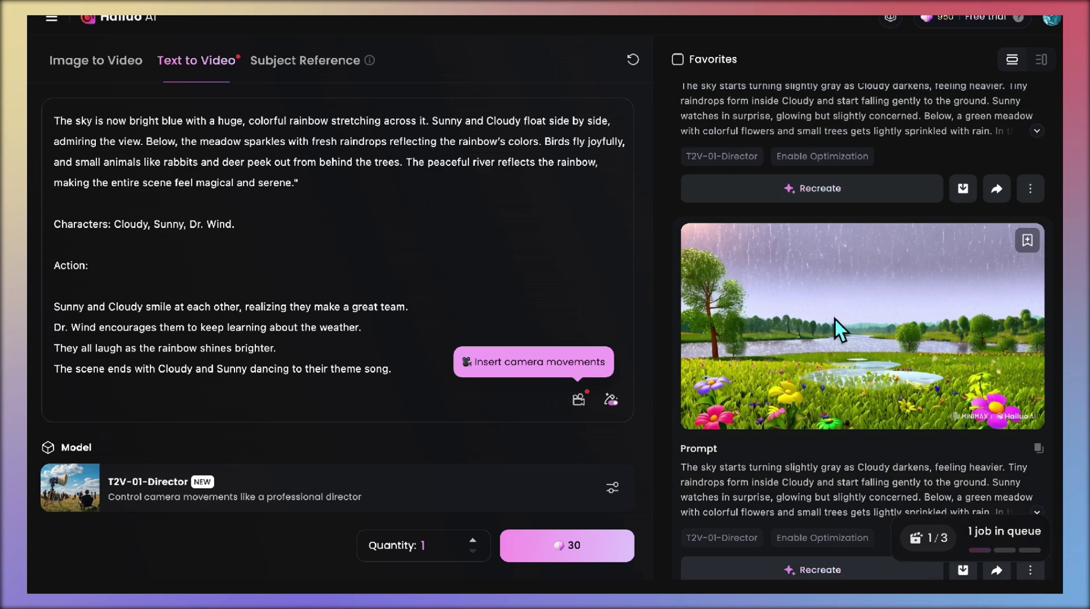
scroll(840, 329, "down", 5)
left_click(963, 310)
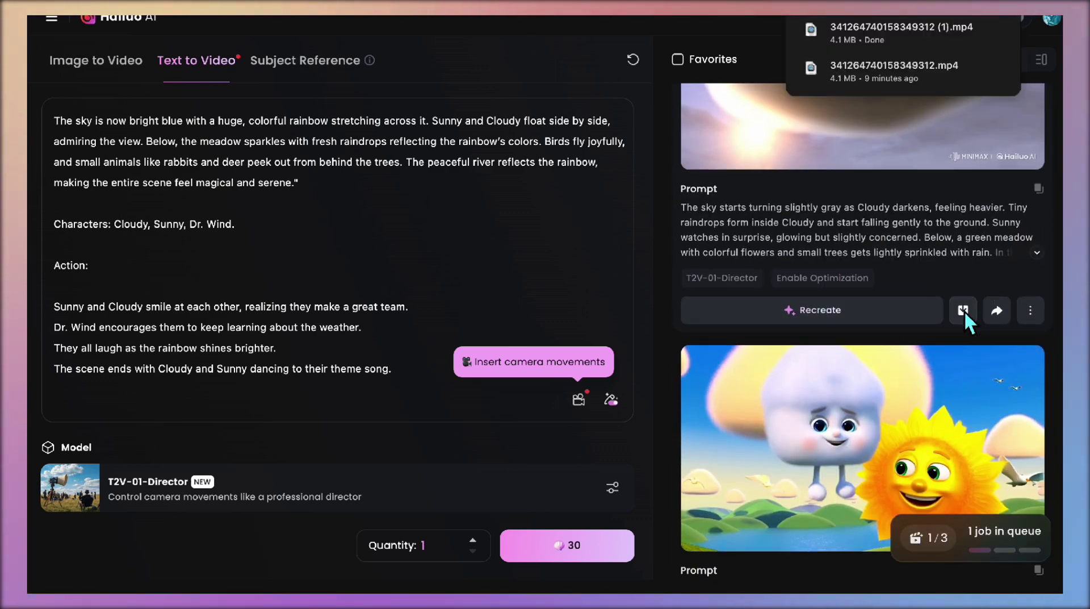
scroll(960, 284, "down", 1)
scroll(959, 273, "up", 1)
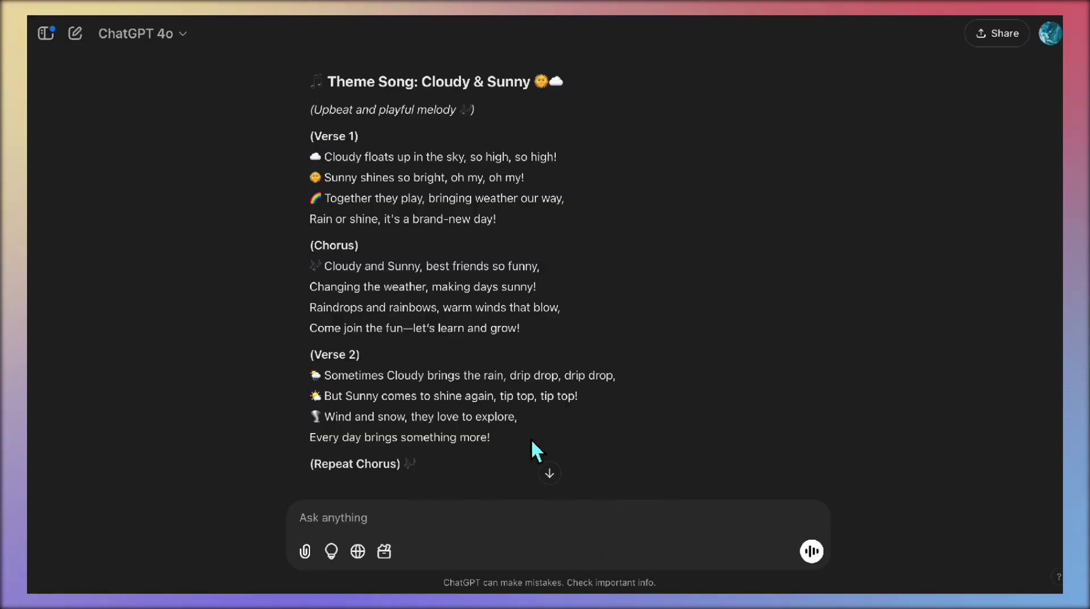
Step: Paste the Cloudy & Sunny lyrics, Verse 1 through Repeat Chorus, into Suno's Lyrics box
left_click_drag(310, 132, 455, 462)
key("super+c")
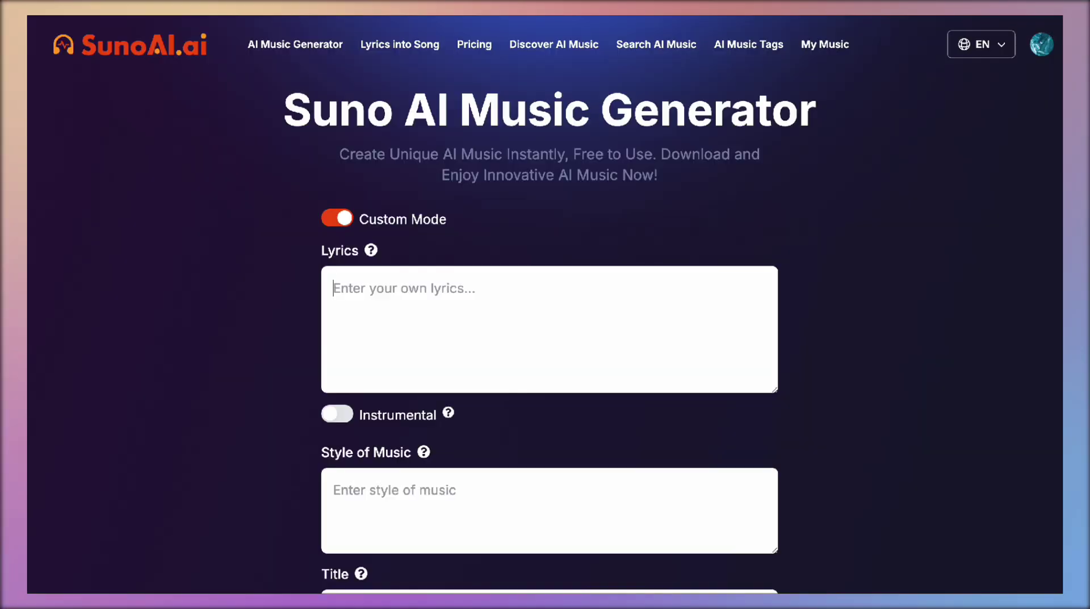
left_click(452, 306)
key("super+v")
Step: Begin entering 'Uplifting kid music' as the Style of Music
scroll(458, 306, "down", 6)
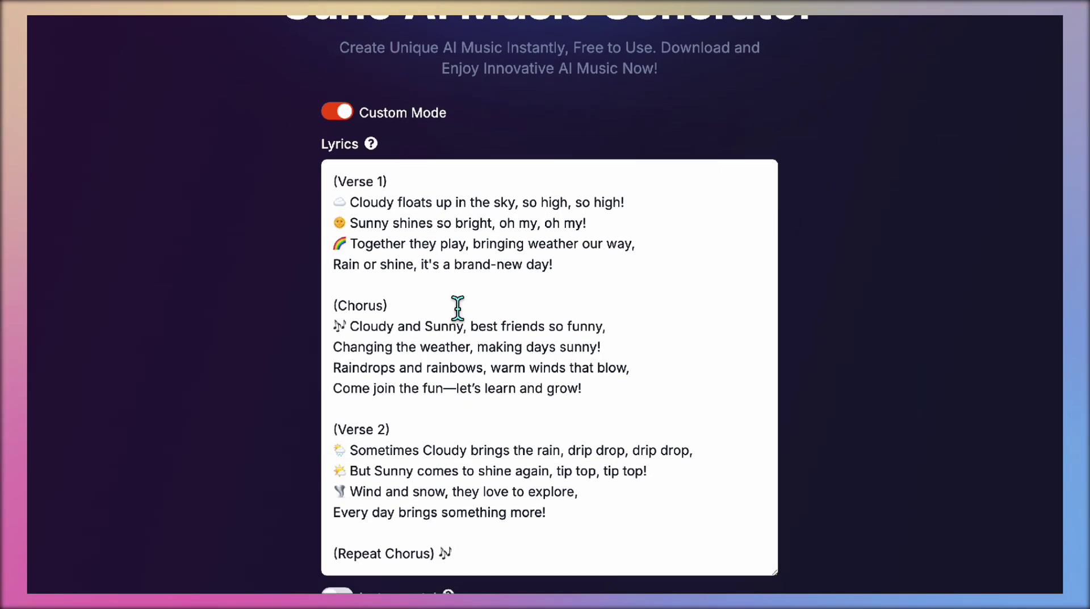
left_click(325, 394)
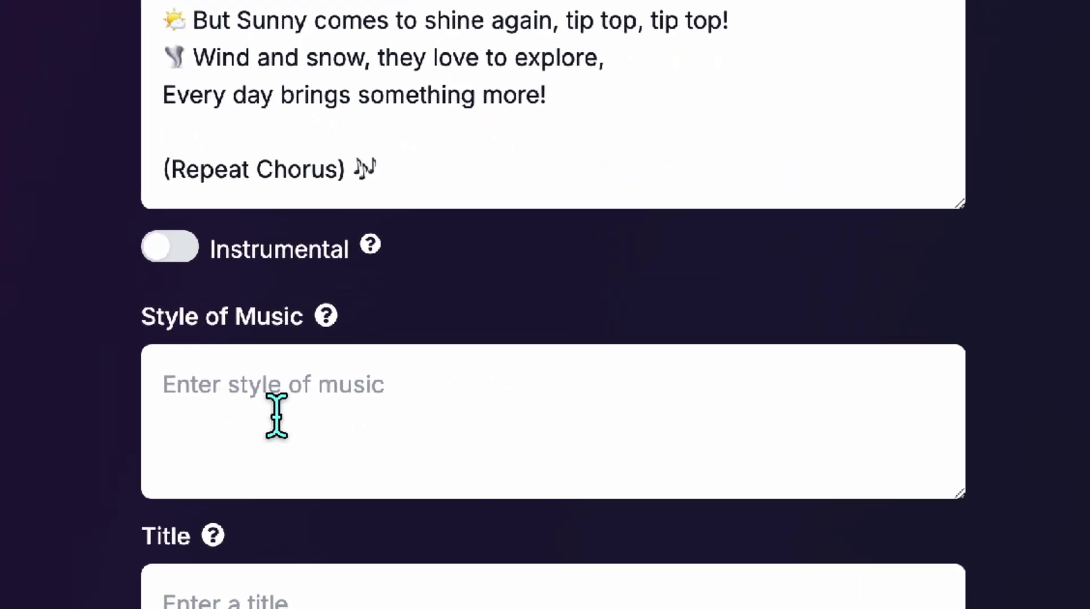
type("Upli")
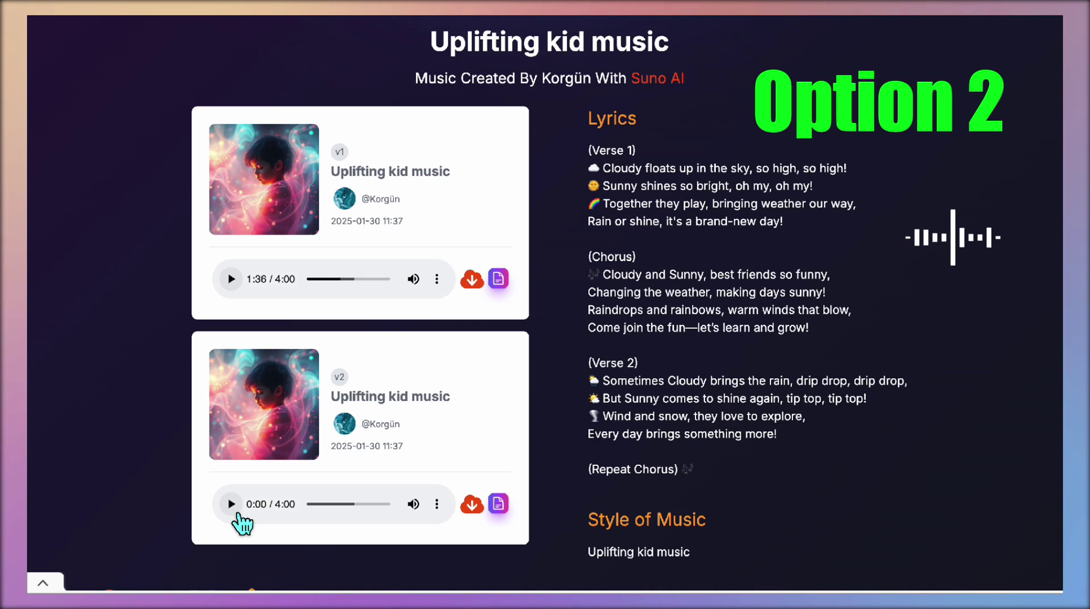
Step: Preview version 2 of Uplifting kid music, then download version 1
left_click(233, 509)
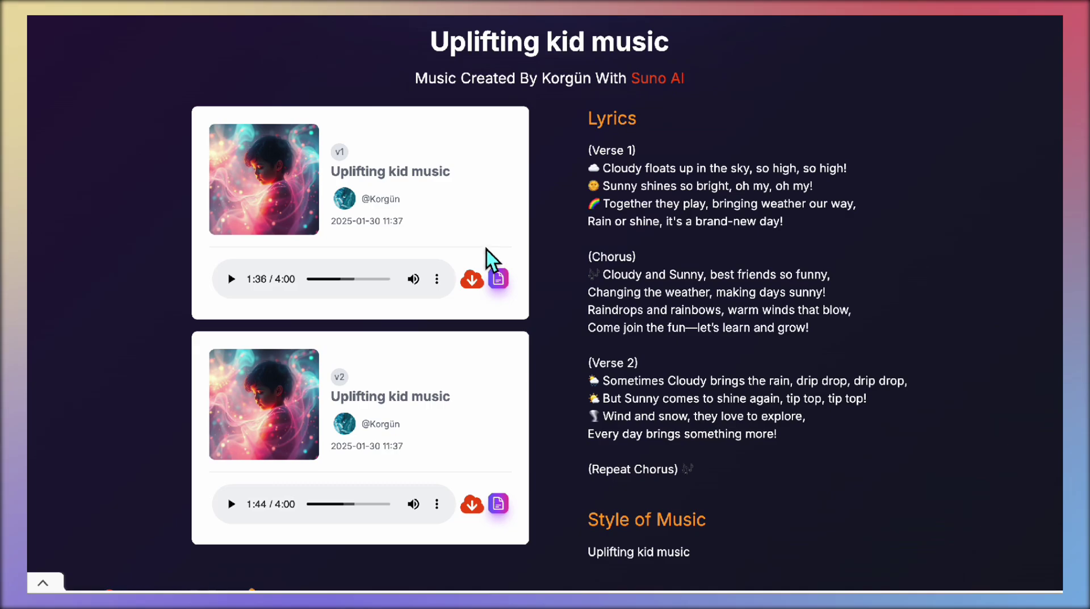
left_click(472, 280)
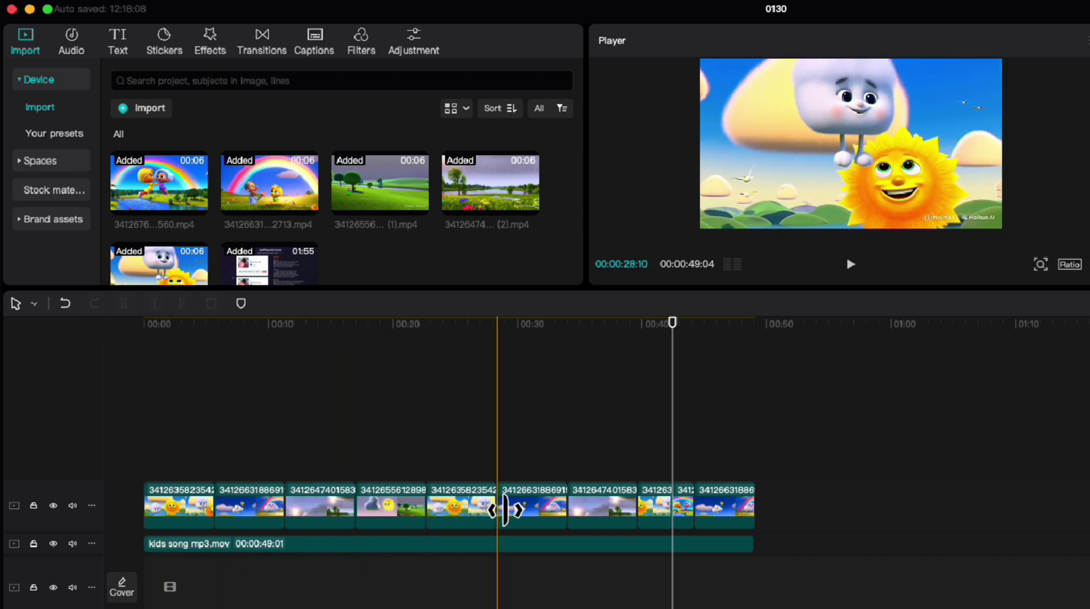
left_click(463, 505)
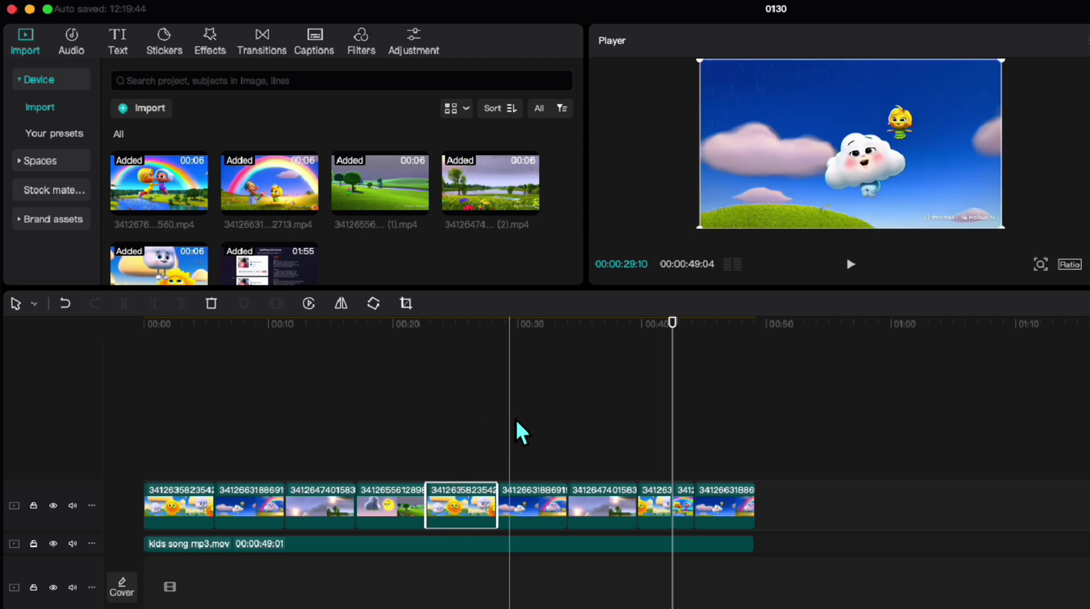